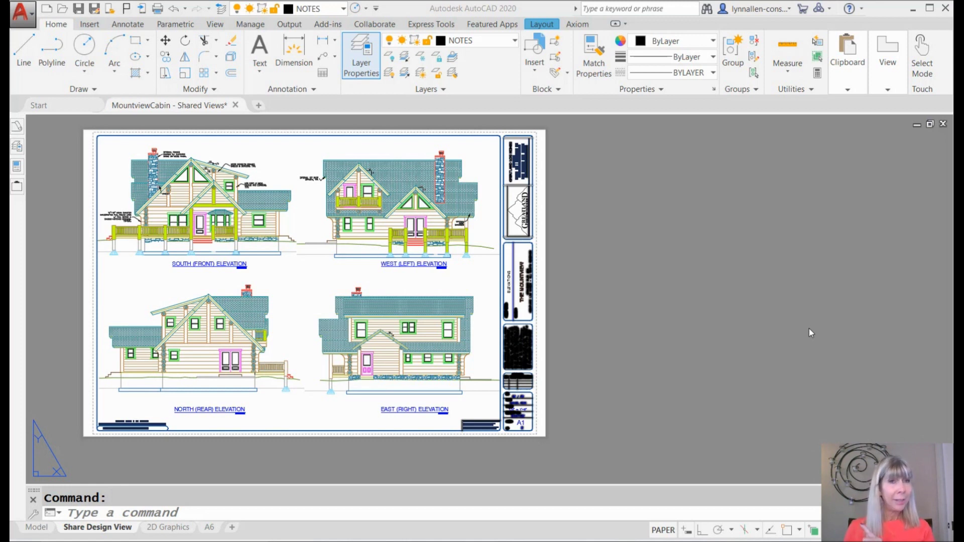
Step: Open the Select File dialog from the Quick Access Toolbar and move it up and to the left
{"action": "left_click", "coordinate": [62, 9]}
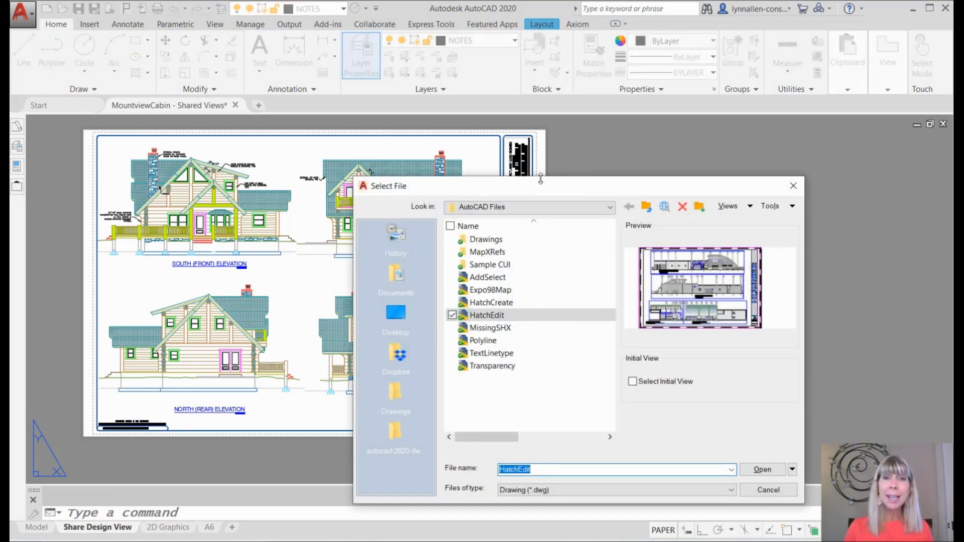
{"action": "left_click_drag", "start_coordinate": [557, 189], "coordinate": [436, 81]}
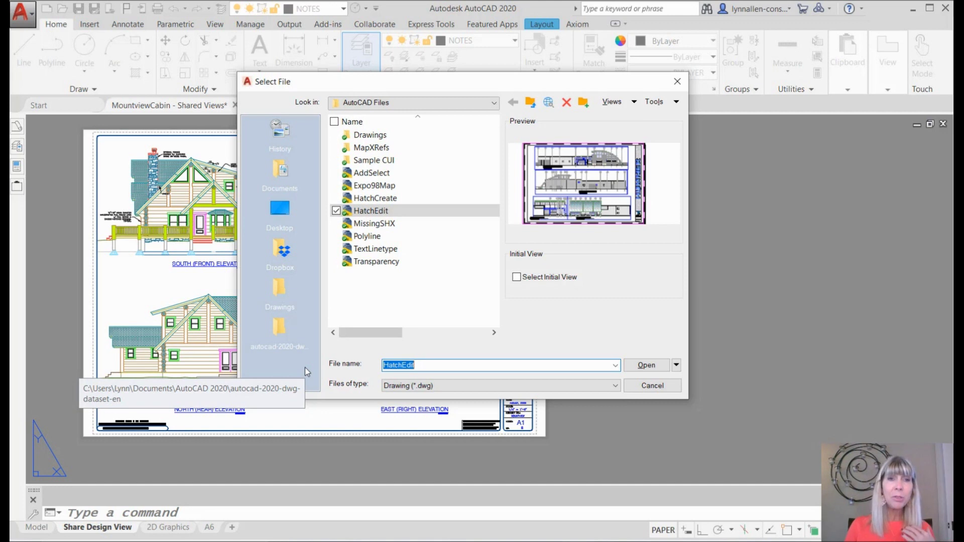
Step: Check the Desktop, then list the Drawings place's files such as MountviewCabin and Villa Project
{"action": "right_click", "coordinate": [287, 295]}
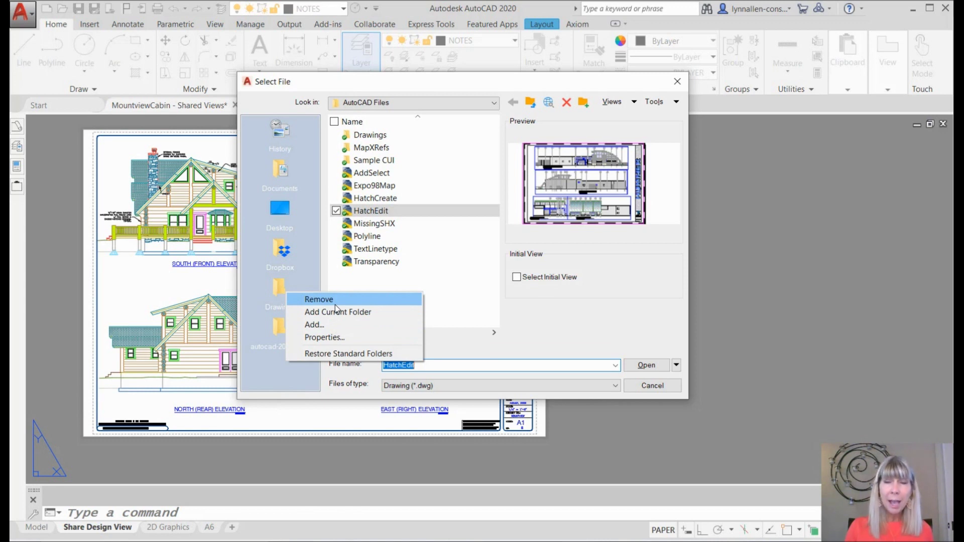
{"action": "left_click", "coordinate": [312, 234]}
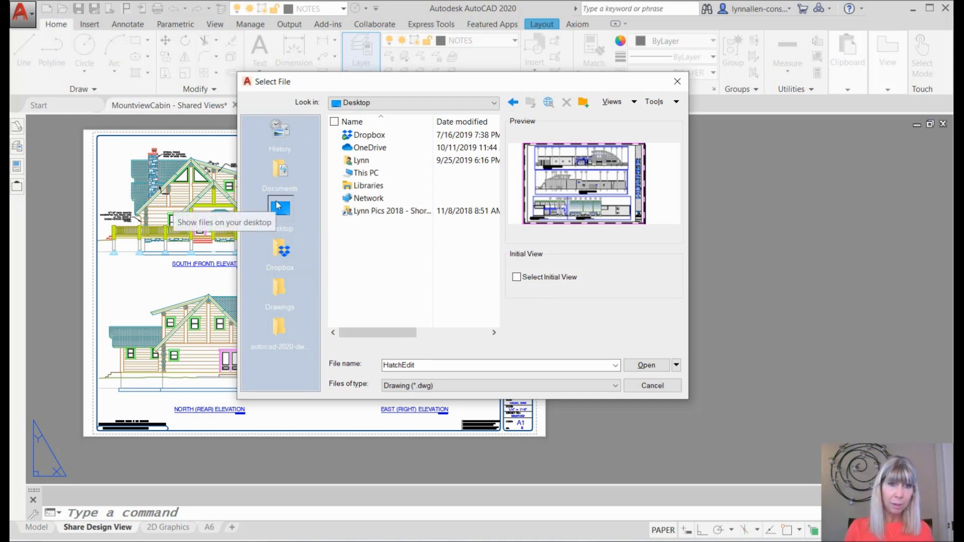
{"action": "left_click", "coordinate": [279, 290]}
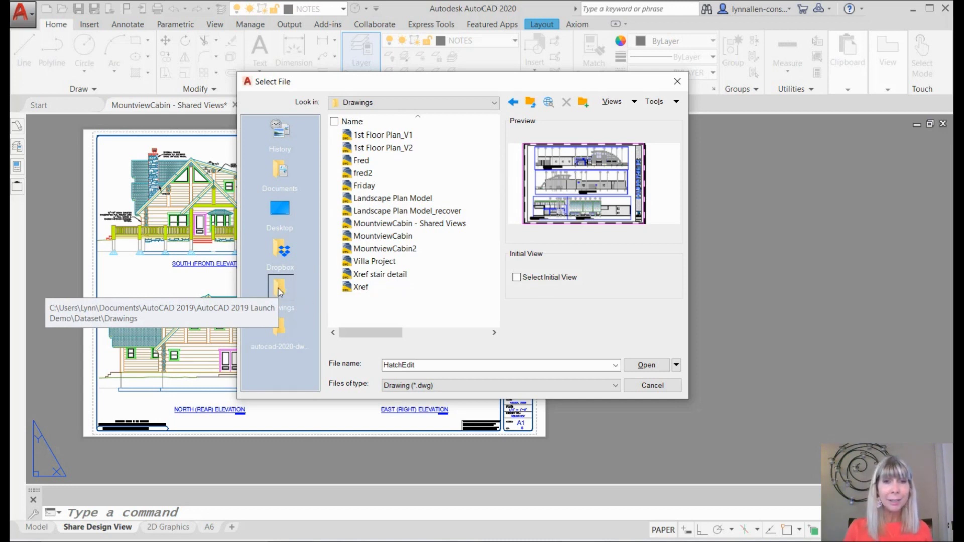
{"action": "right_click", "coordinate": [279, 291]}
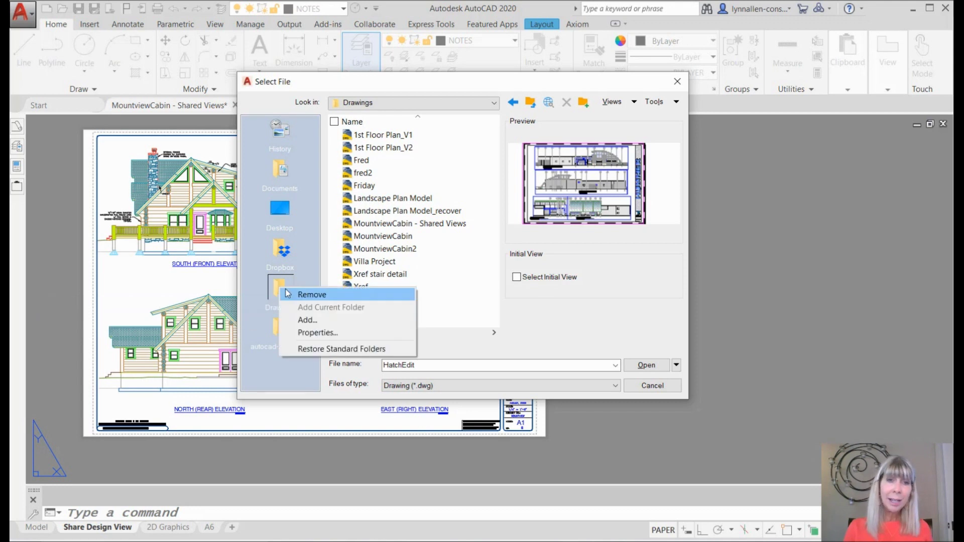
Step: Rename the Drawings place to 'AutoCAD 2019' and view the autocad-2020-dwg-dataset-en place
{"action": "left_click", "coordinate": [320, 333]}
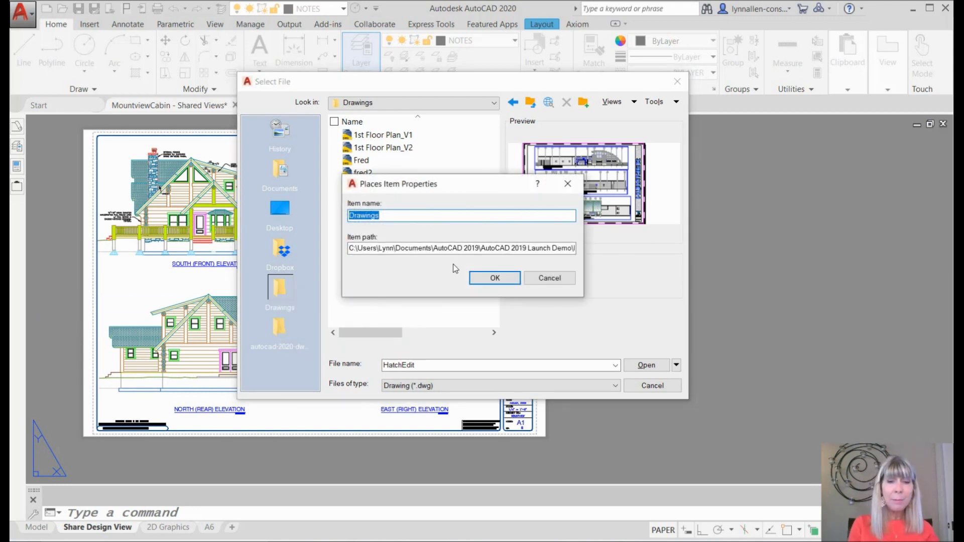
{"action": "type", "text": "AutoCAD "}
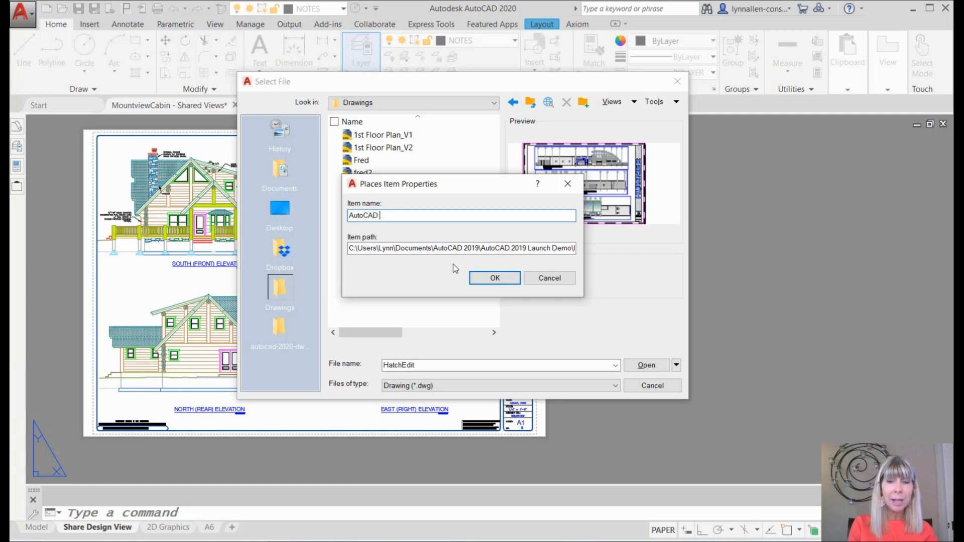
{"action": "type", "text": "2019"}
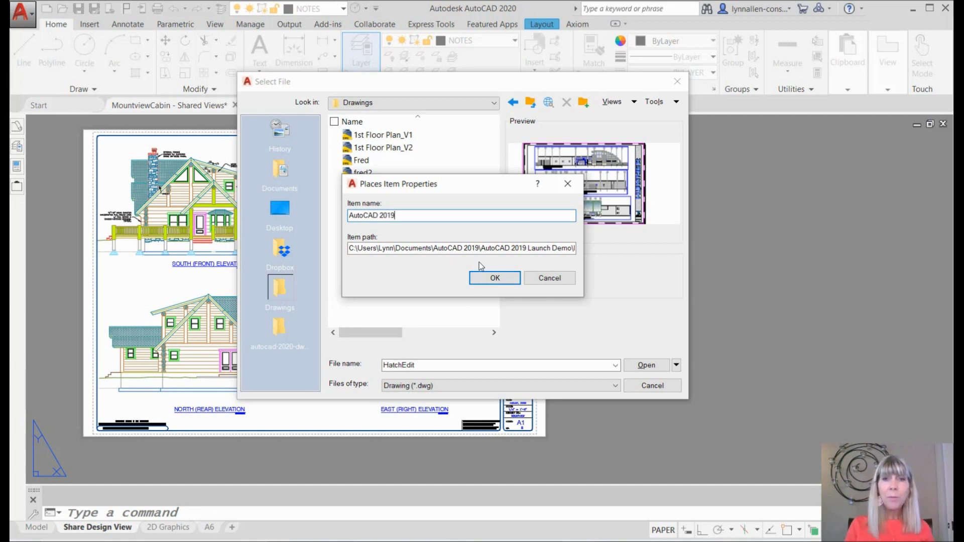
{"action": "left_click", "coordinate": [481, 281]}
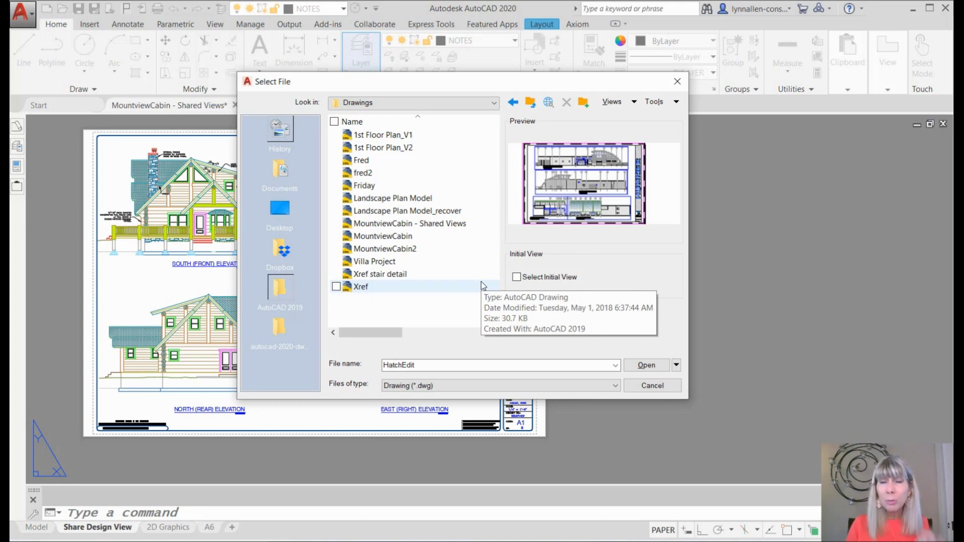
{"action": "left_click", "coordinate": [279, 327]}
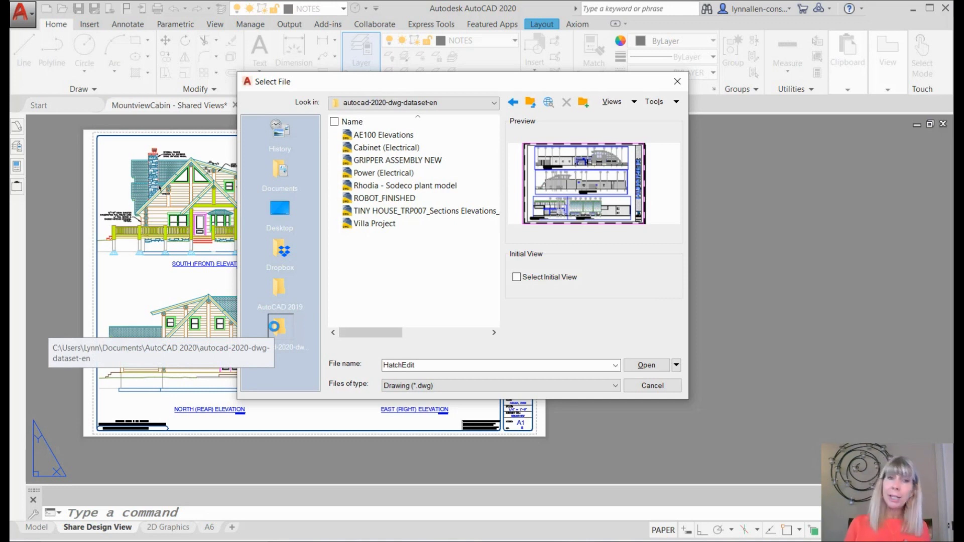
{"action": "right_click", "coordinate": [277, 329]}
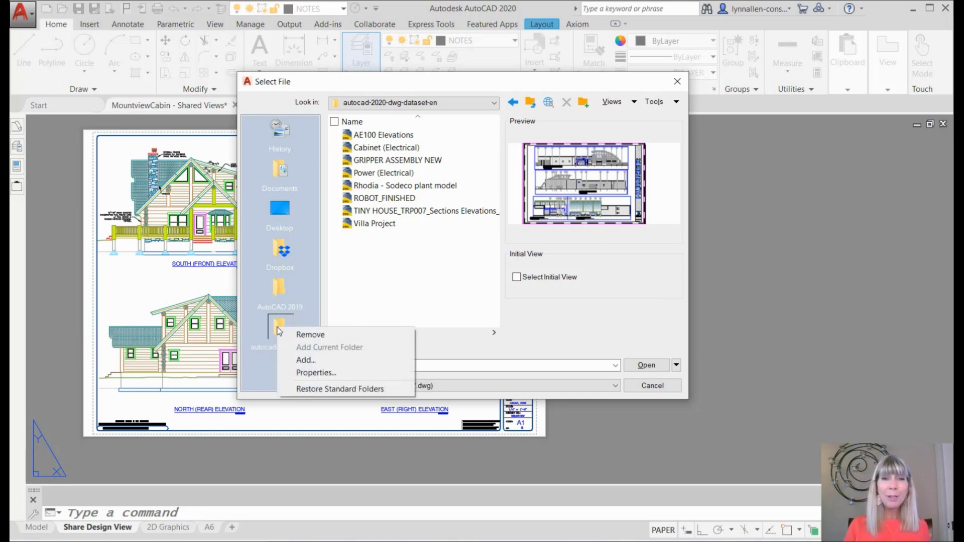
{"action": "left_click", "coordinate": [309, 374]}
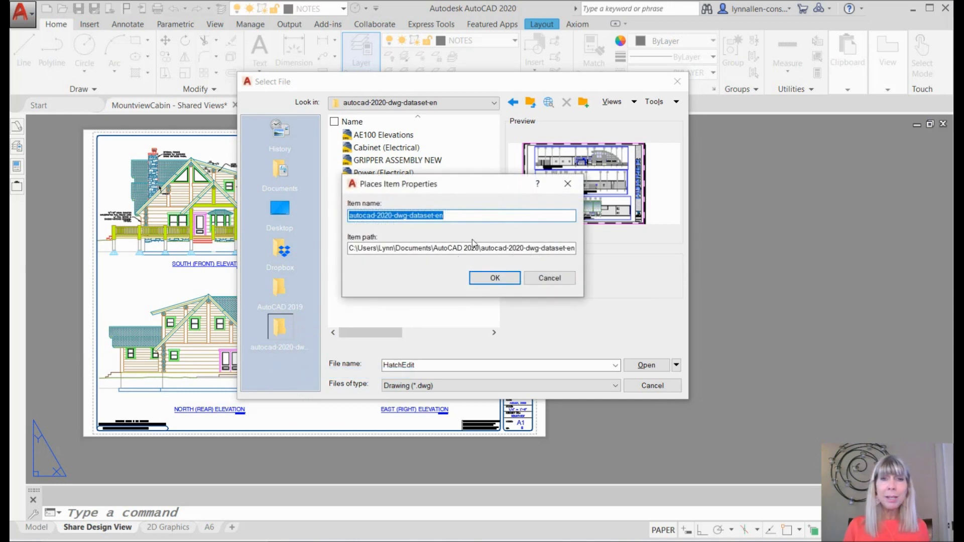
{"action": "type", "text": "AutoC"}
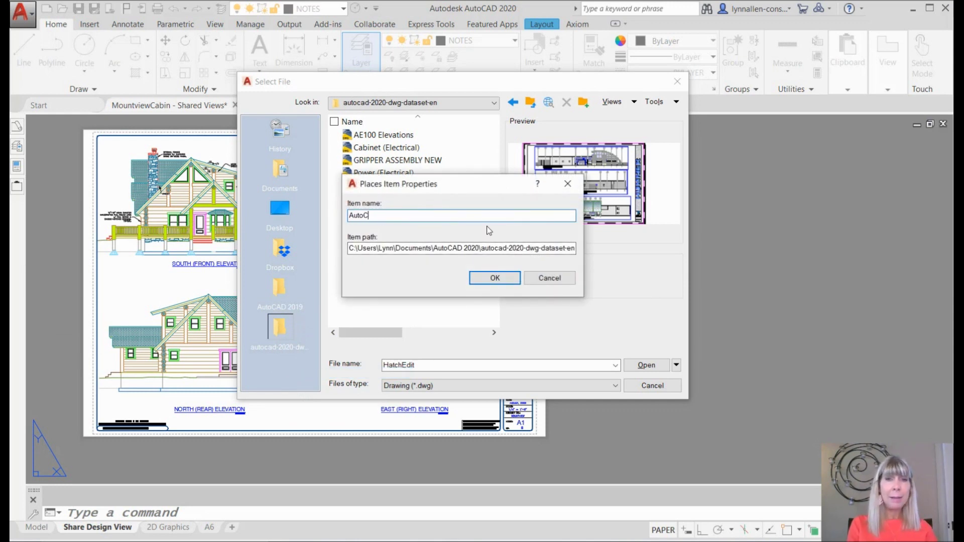
{"action": "type", "text": "AD 2020"}
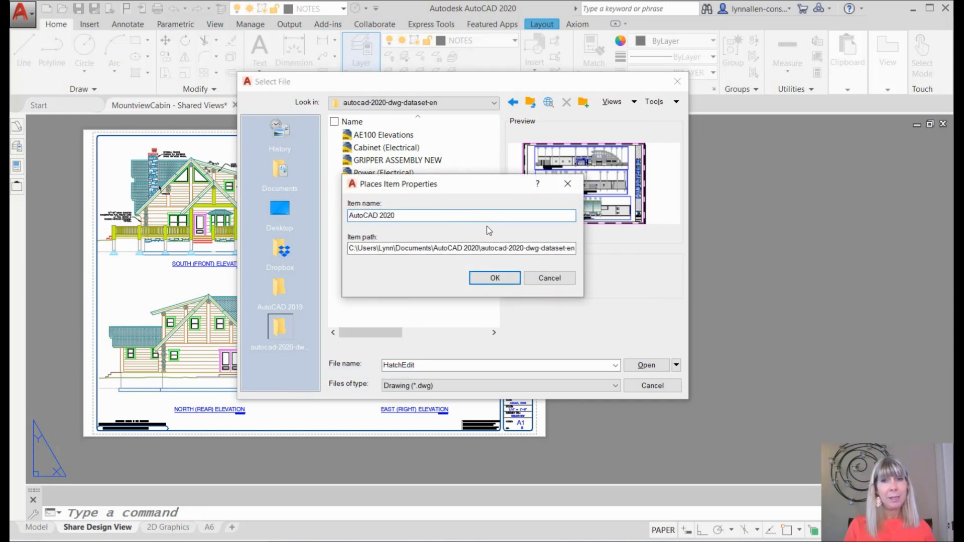
{"action": "left_click", "coordinate": [489, 279]}
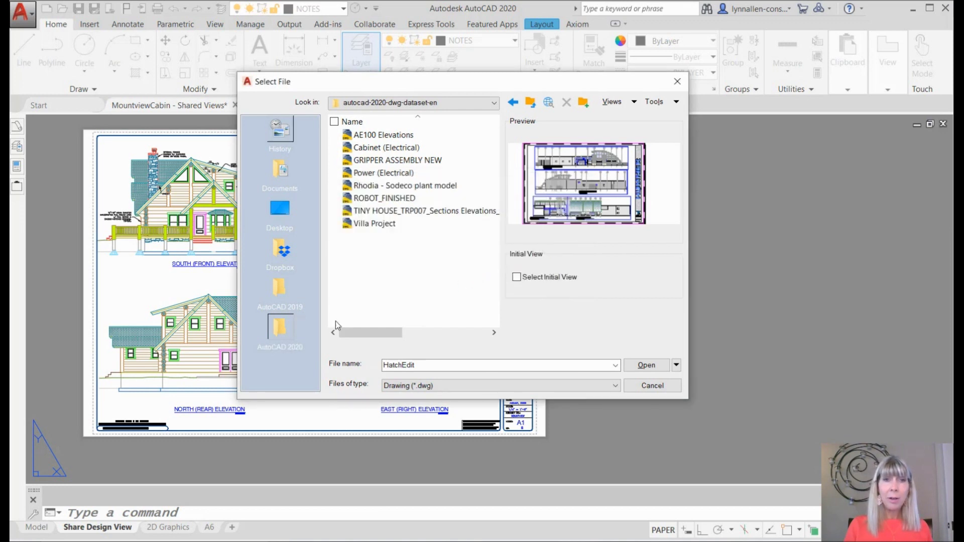
{"action": "left_click", "coordinate": [286, 285]}
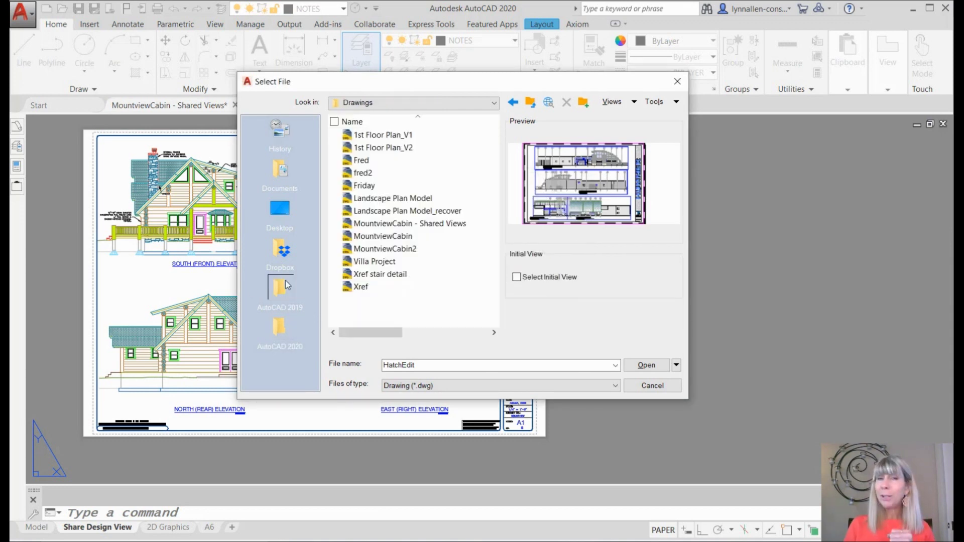
{"action": "left_click", "coordinate": [284, 329]}
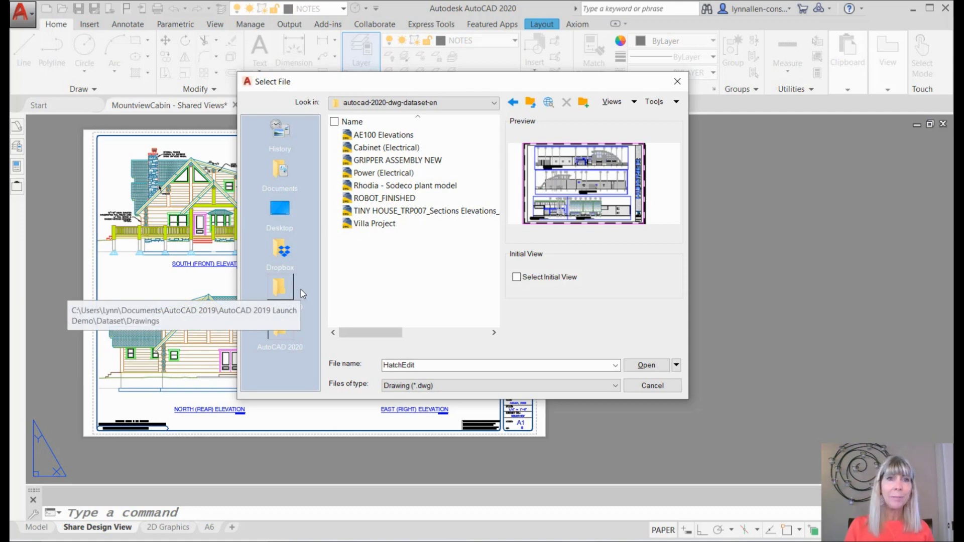
Step: Go from Dropbox through AutoCAD 2011 > AutoCAD 2011 into the AutoCAD Files folder
{"action": "left_click", "coordinate": [284, 250]}
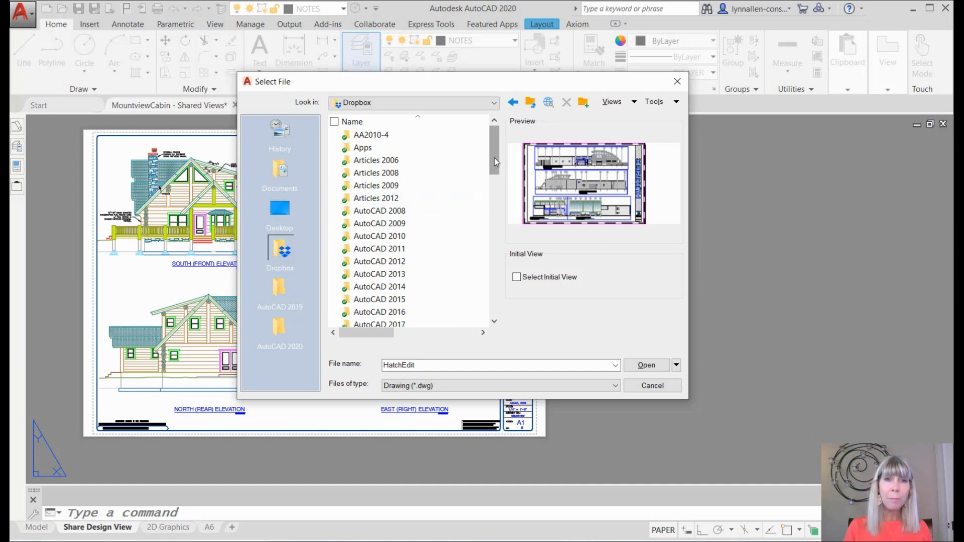
{"action": "left_click_drag", "start_coordinate": [493, 158], "coordinate": [478, 178]}
{"action": "double_click", "coordinate": [421, 186]}
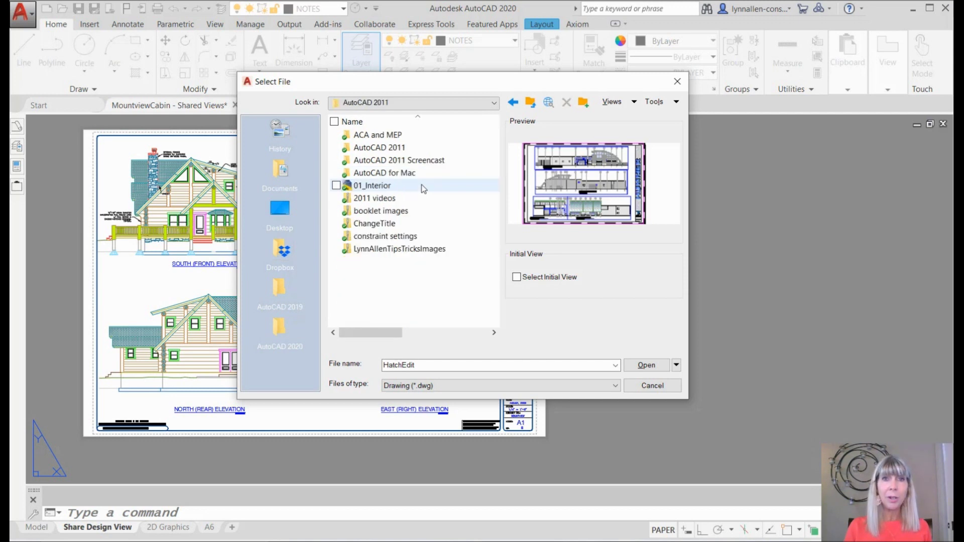
{"action": "double_click", "coordinate": [411, 147]}
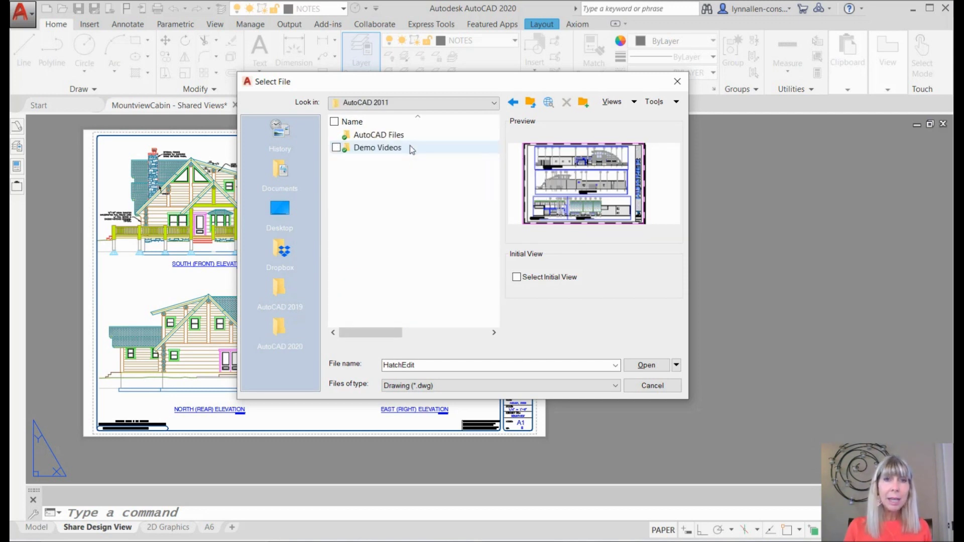
{"action": "double_click", "coordinate": [415, 136]}
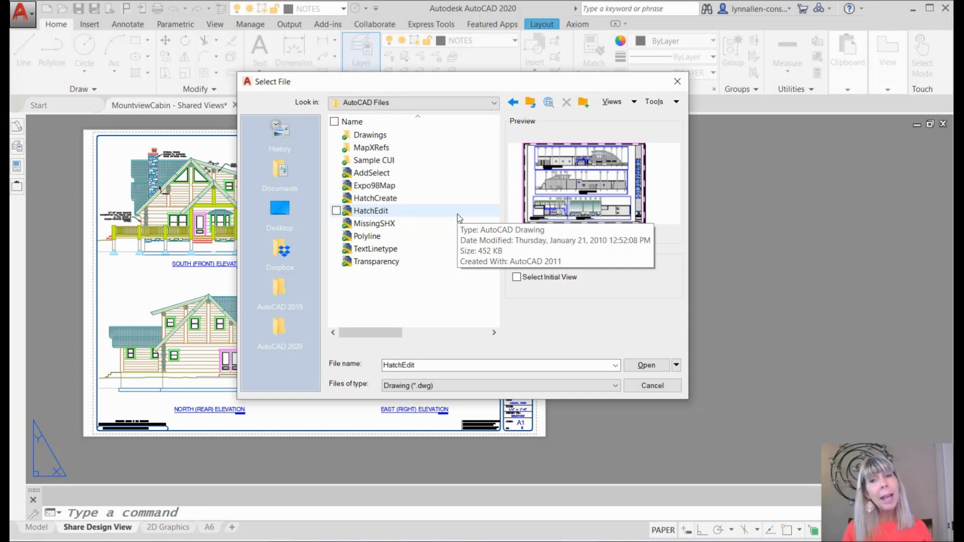
Step: Add the AutoCAD Files folder as a place and rename the entry 'AutoCAD 2011'
{"action": "right_click", "coordinate": [306, 254]}
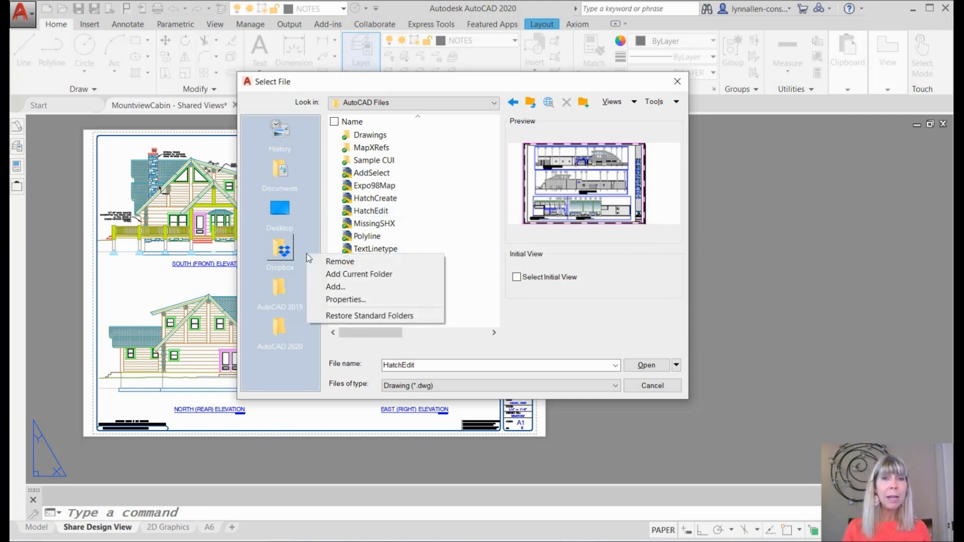
{"action": "left_click", "coordinate": [339, 274]}
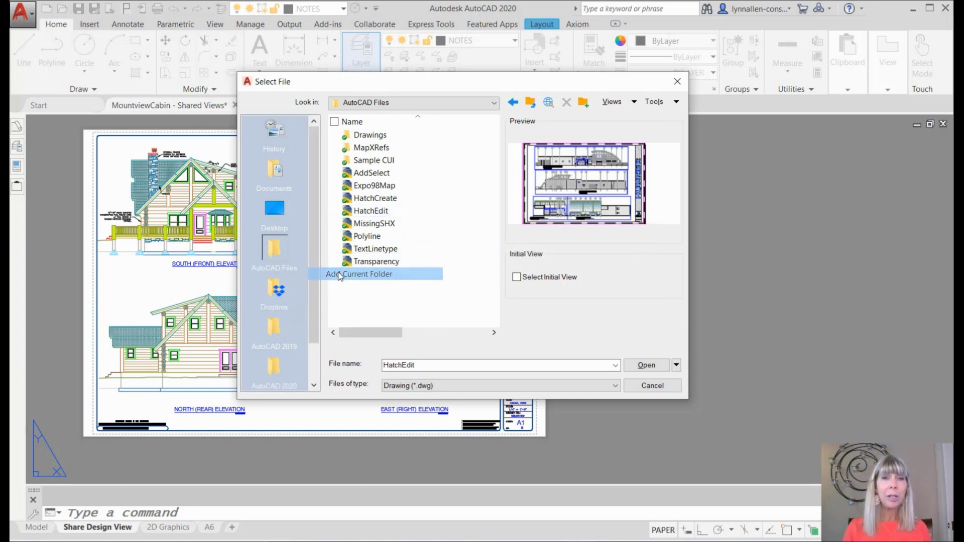
{"action": "right_click", "coordinate": [281, 250]}
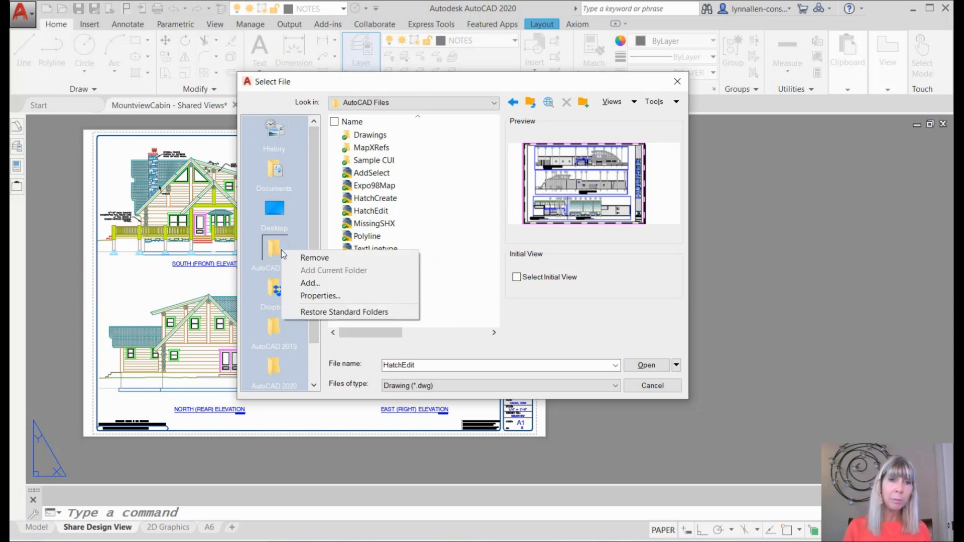
{"action": "left_click", "coordinate": [317, 295]}
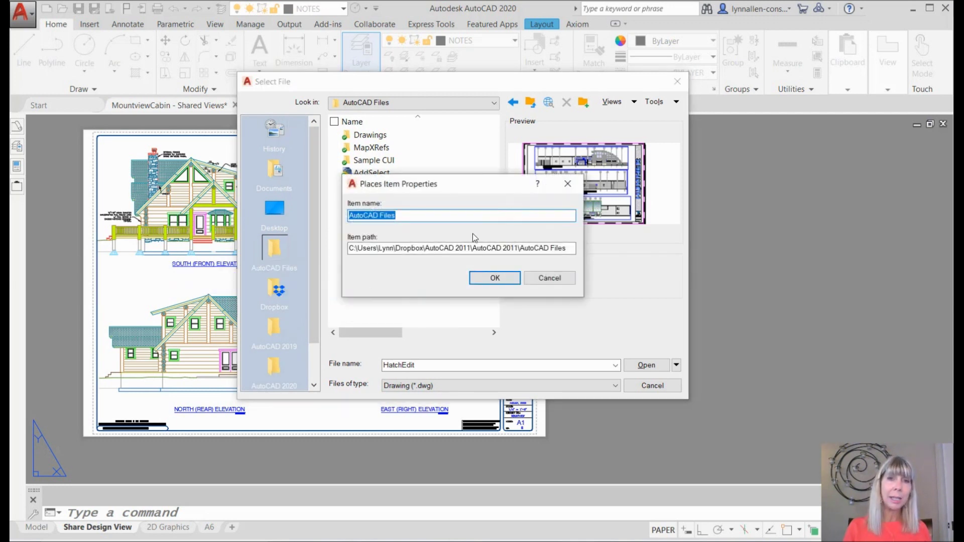
{"action": "left_click", "coordinate": [461, 214]}
{"action": "key", "text": "BackSpace"}
{"action": "key", "text": "BackSpace"}
{"action": "key", "text": "BackSpace"}
{"action": "key", "text": "BackSpace"}
{"action": "key", "text": "BackSpace"}
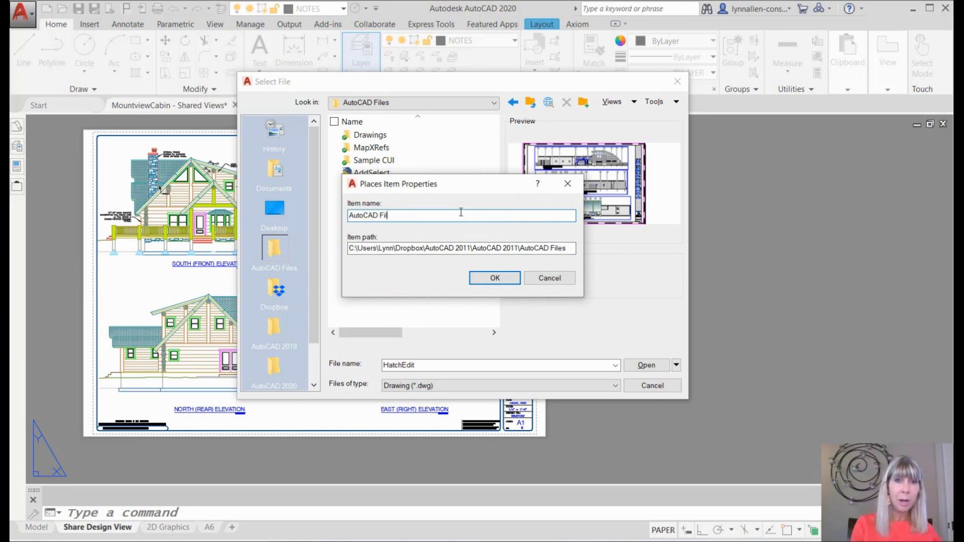
{"action": "type", "text": "2011"}
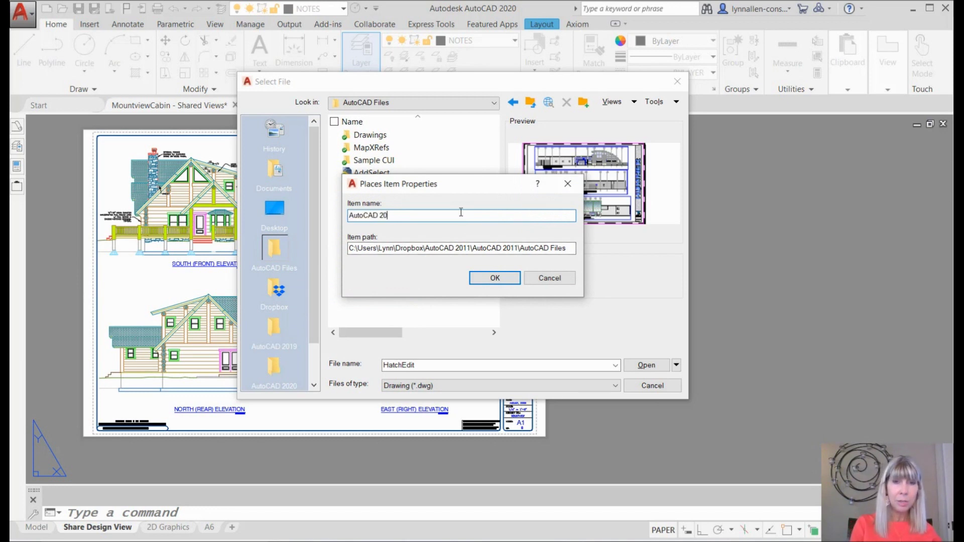
{"action": "left_click", "coordinate": [494, 278]}
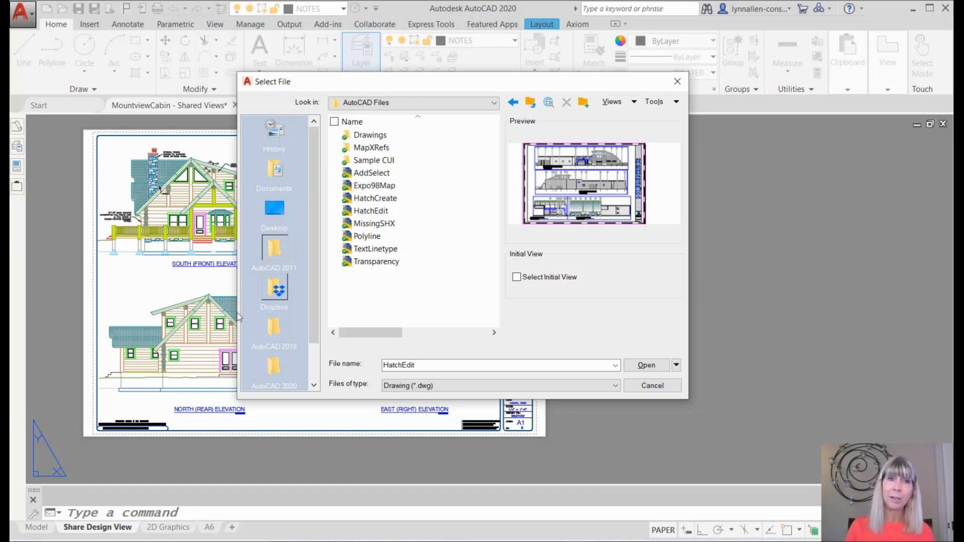
{"action": "left_click", "coordinate": [275, 130]}
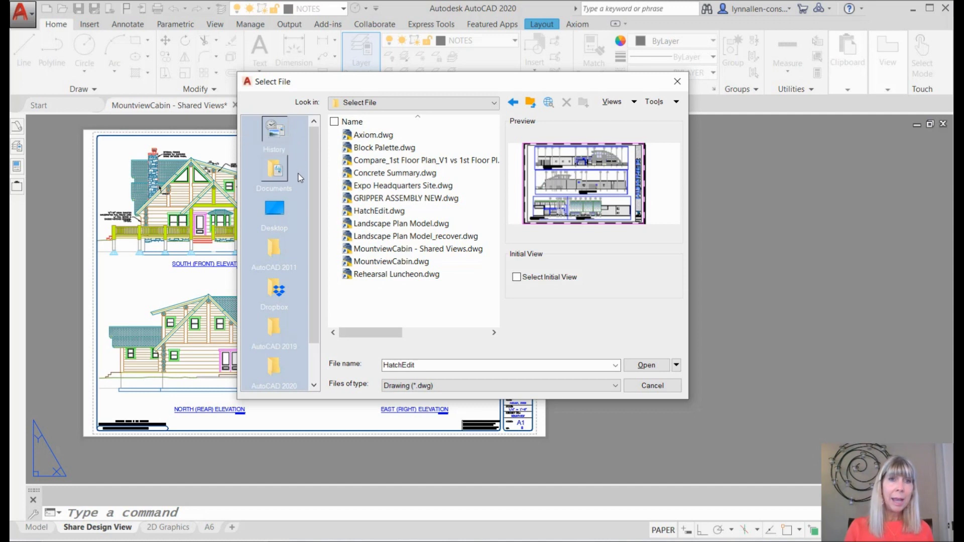
Step: Open the Look in dropdown of browsable locations
{"action": "left_click", "coordinate": [494, 104]}
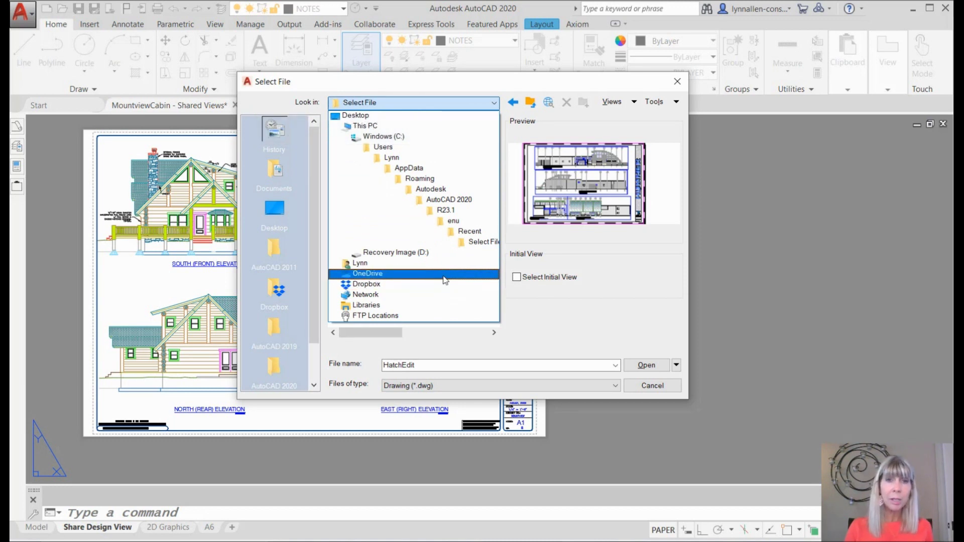
Step: Browse to OneDrive and add it to the Places list with Add Current Folder
{"action": "left_click", "coordinate": [445, 280]}
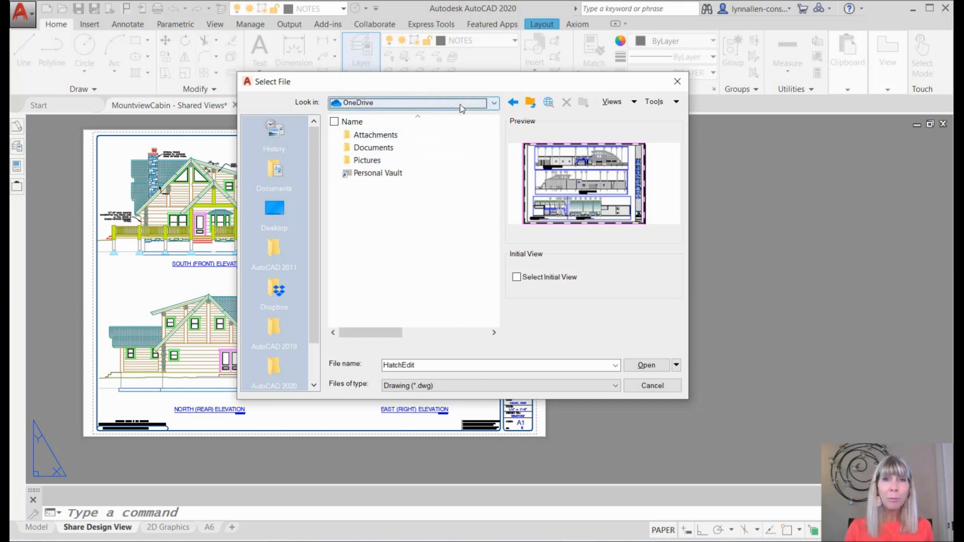
{"action": "right_click", "coordinate": [294, 218]}
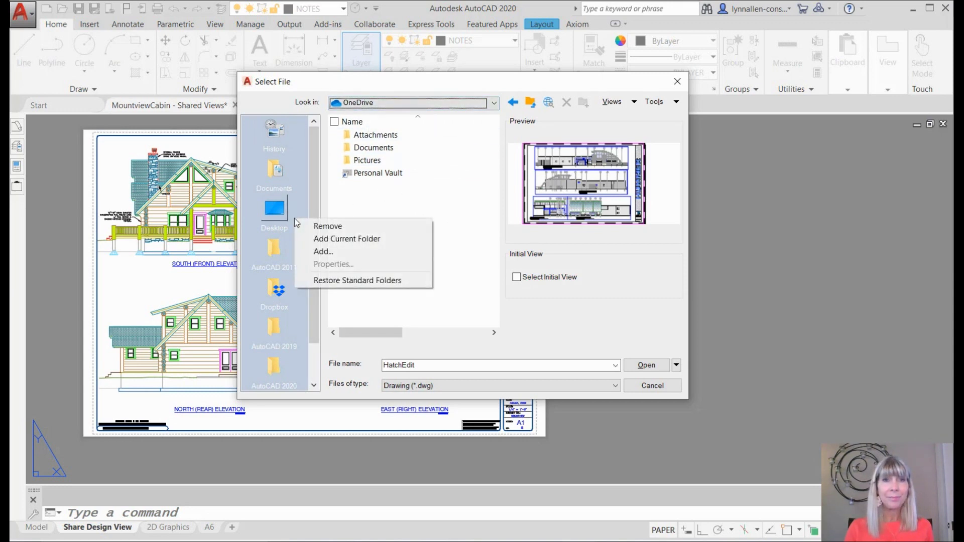
{"action": "left_click", "coordinate": [316, 241]}
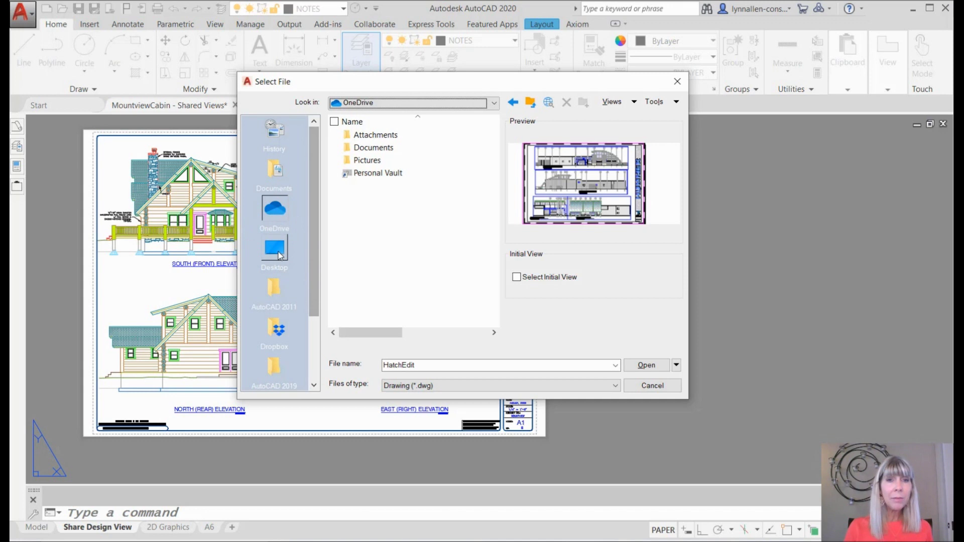
Step: Move Dropbox in the Places list to sit between OneDrive and Desktop
{"action": "left_click_drag", "start_coordinate": [289, 330], "coordinate": [296, 222]}
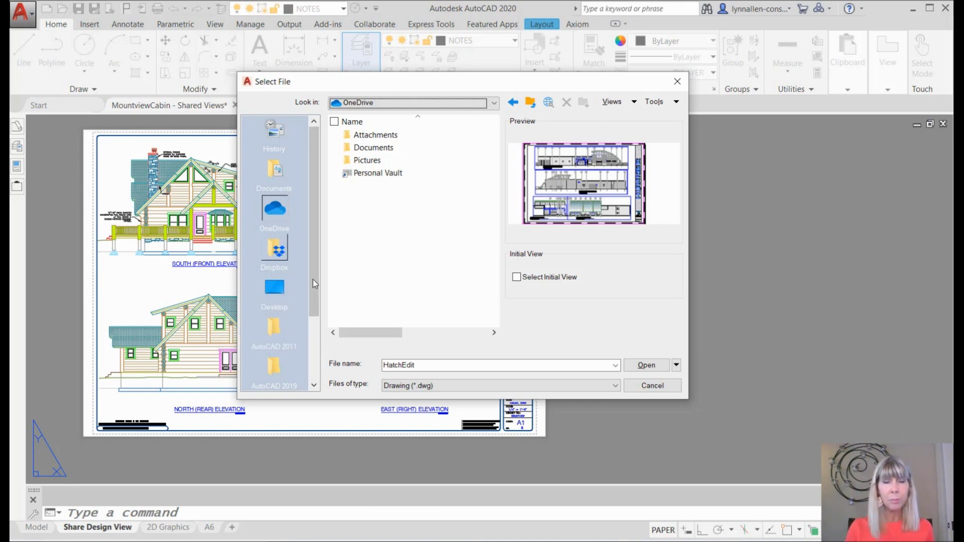